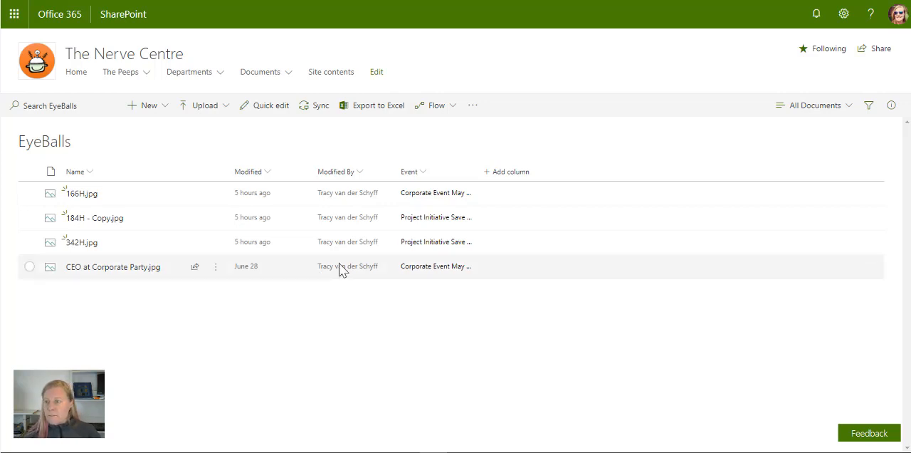
# Show the EyeBalls library as tiles and upload the picture 156H - Copy.jpg from the Images folder.
pyautogui.click(848, 107)
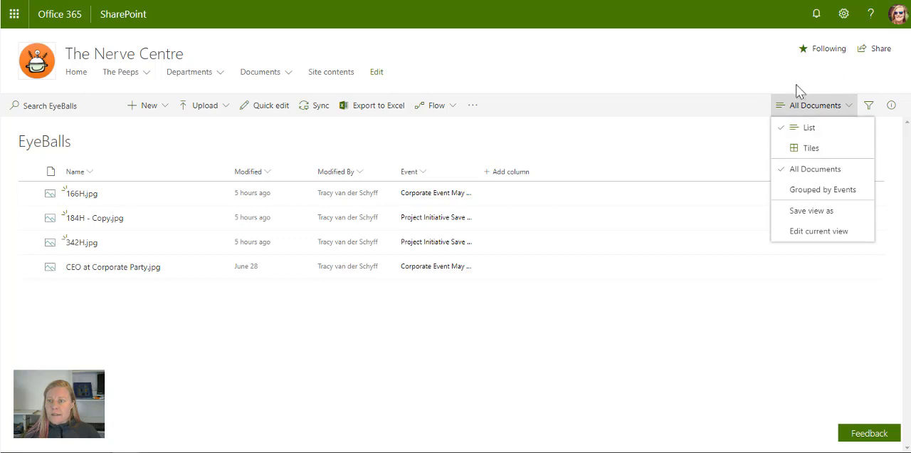
pyautogui.click(816, 148)
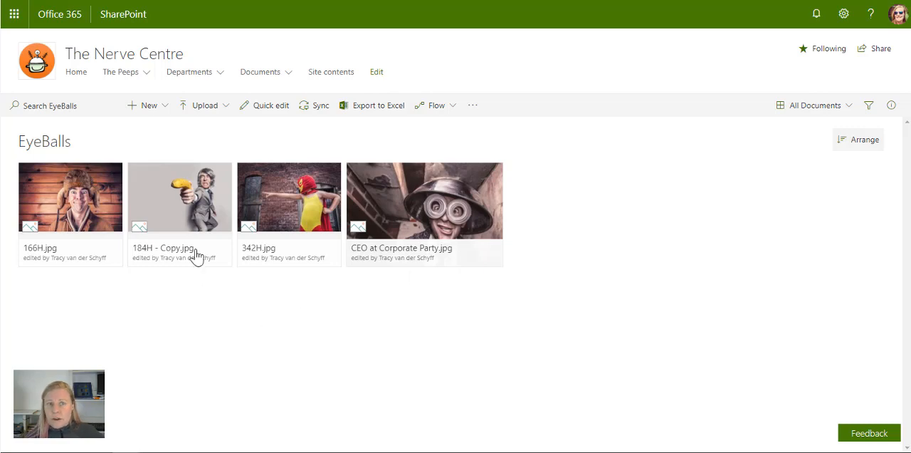
pyautogui.click(221, 108)
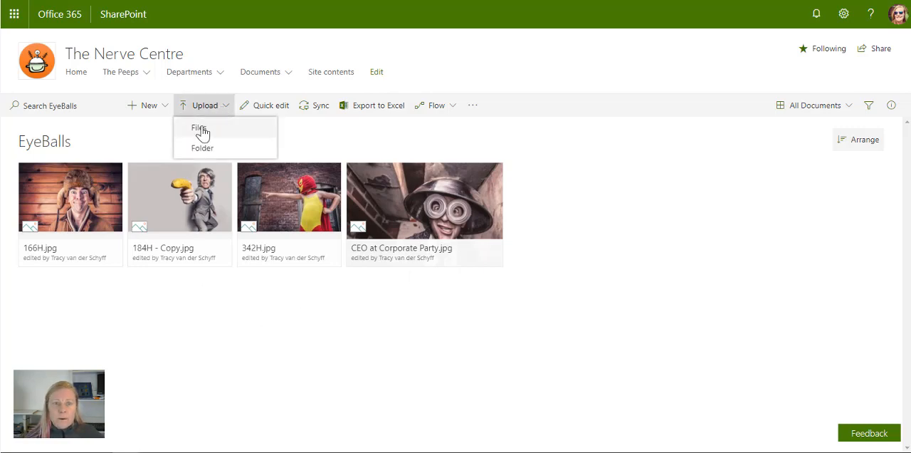
pyautogui.click(200, 131)
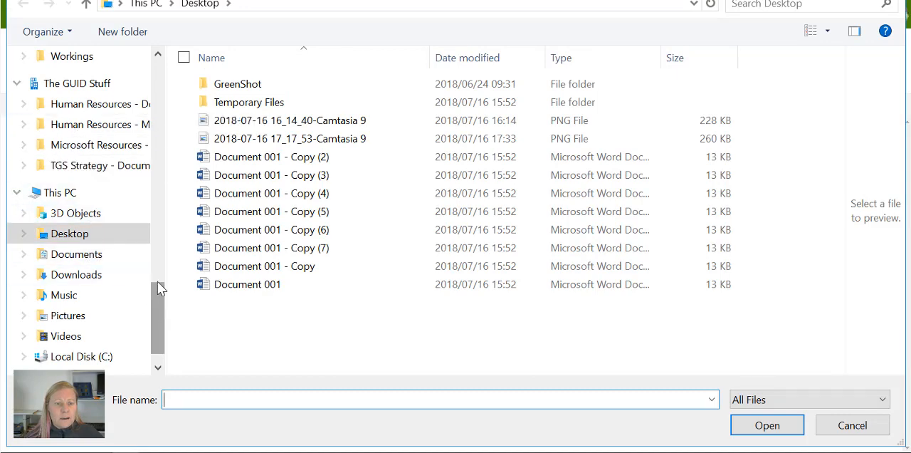
pyautogui.moveTo(165, 271); pyautogui.dragTo(87, 277)
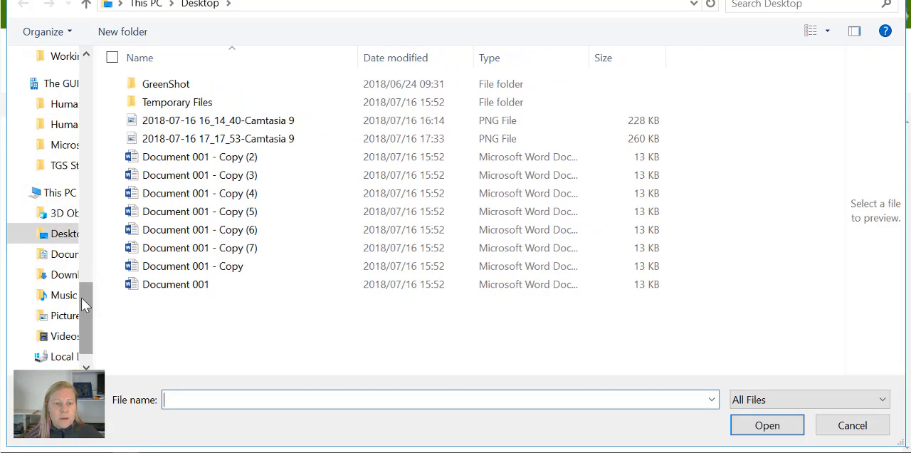
pyautogui.scroll(5, 56, 114)
pyautogui.click(56, 172)
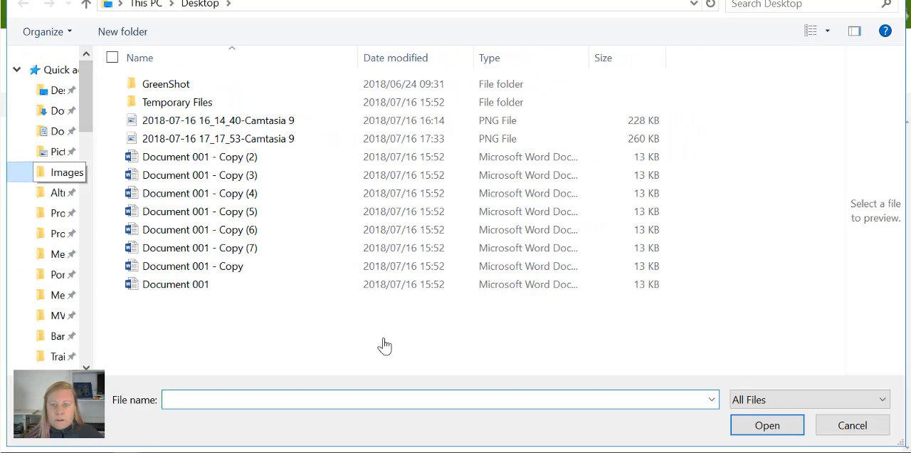
pyautogui.doubleClick(556, 235)
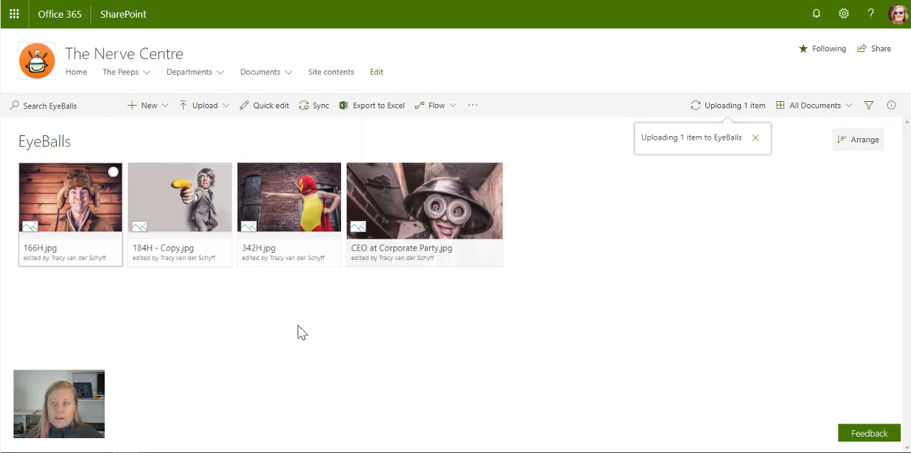
pyautogui.moveTo(484, 265)
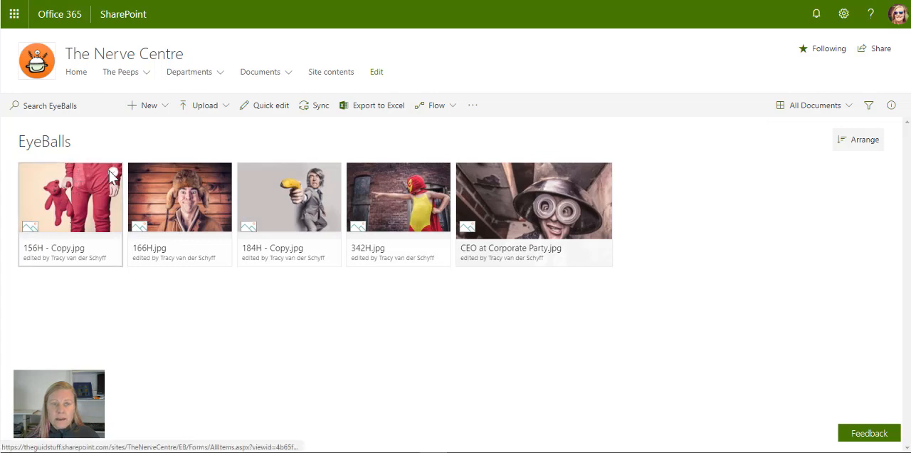
# Set the Event property of 156H - Copy.jpg to Xmas Function 2017 in its details.
pyautogui.click(113, 172)
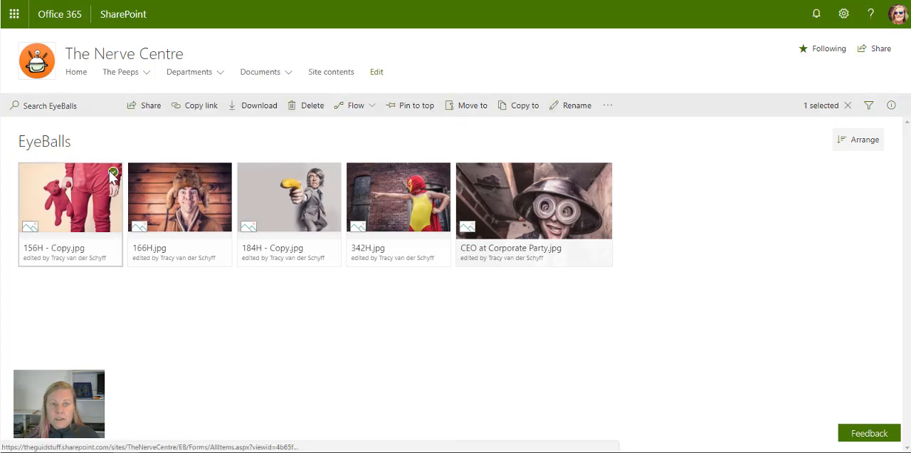
pyautogui.click(890, 104)
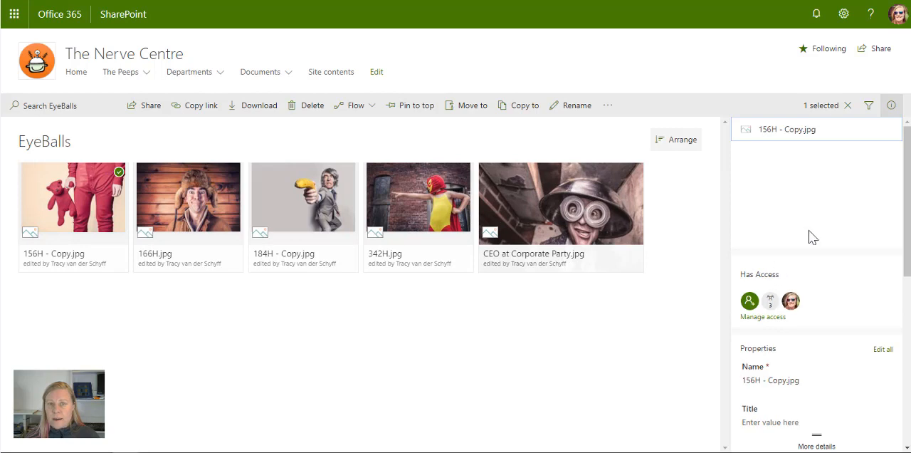
pyautogui.scroll(-2, 829, 360)
pyautogui.scroll(-2, 831, 360)
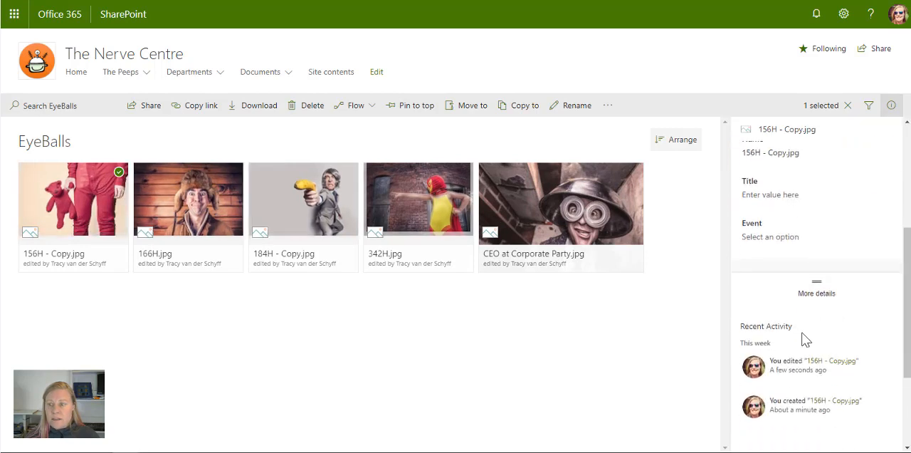
pyautogui.click(778, 239)
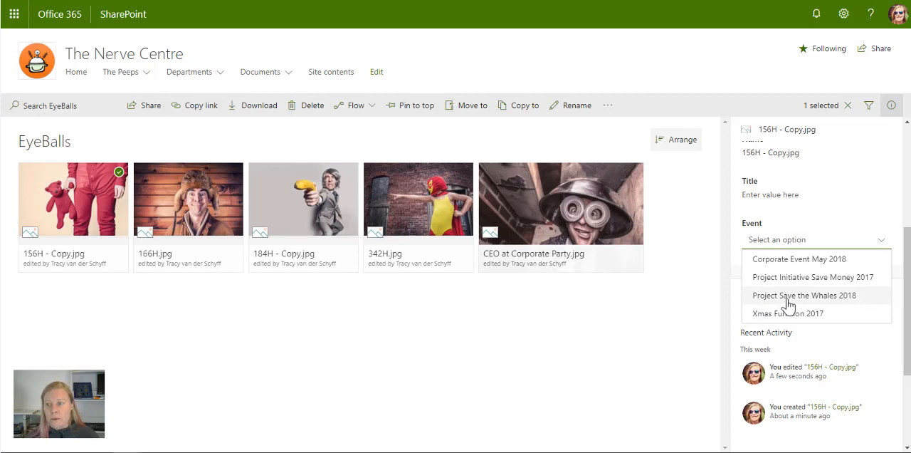
pyautogui.click(777, 314)
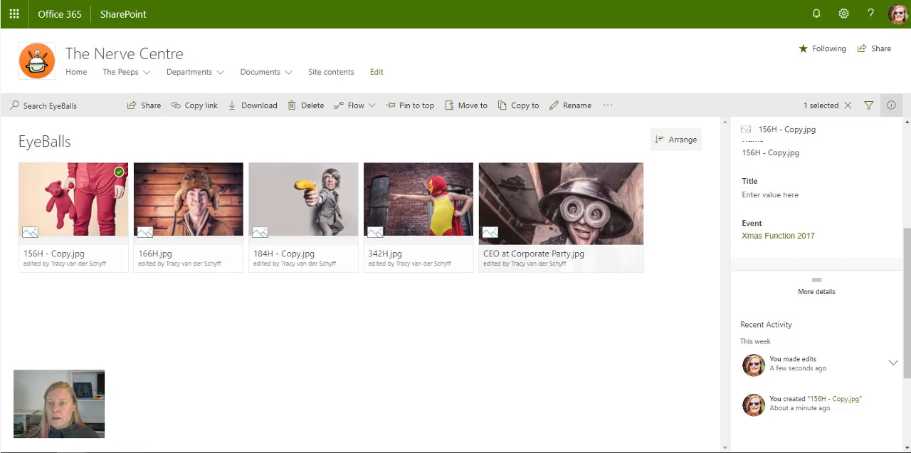
# Upload the color-umbrella, bigartgraffitialphabets1 and background-1201010_960_720 images together from the Abstract folder in File Explorer to the EyeBalls library.
pyautogui.moveTo(910, 14); pyautogui.dragTo(624, 88)
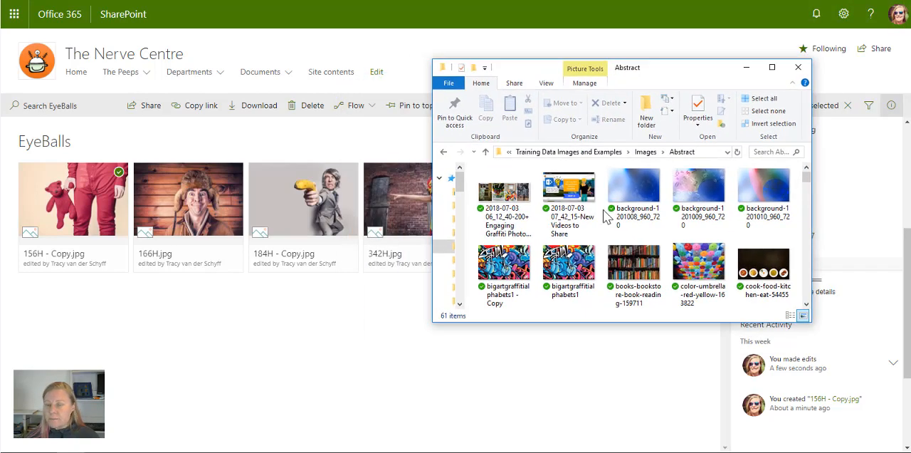
pyautogui.click(710, 265)
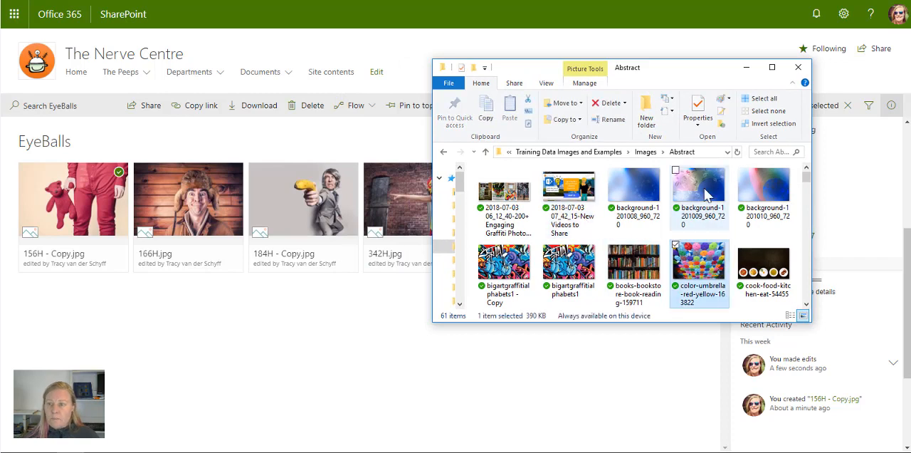
pyautogui.keyDown('ctrl'); pyautogui.click(556, 269); pyautogui.keyUp('ctrl')
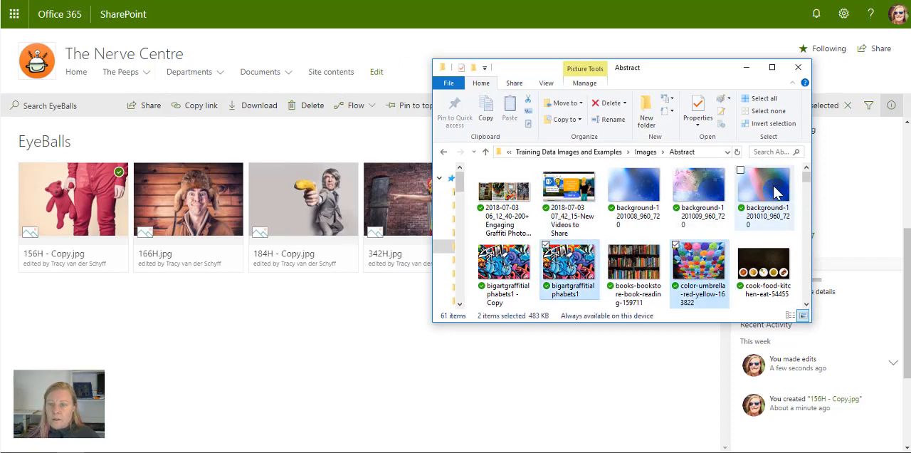
pyautogui.keyDown('ctrl'); pyautogui.click(775, 192); pyautogui.keyUp('ctrl')
pyautogui.moveTo(775, 192); pyautogui.dragTo(299, 286)
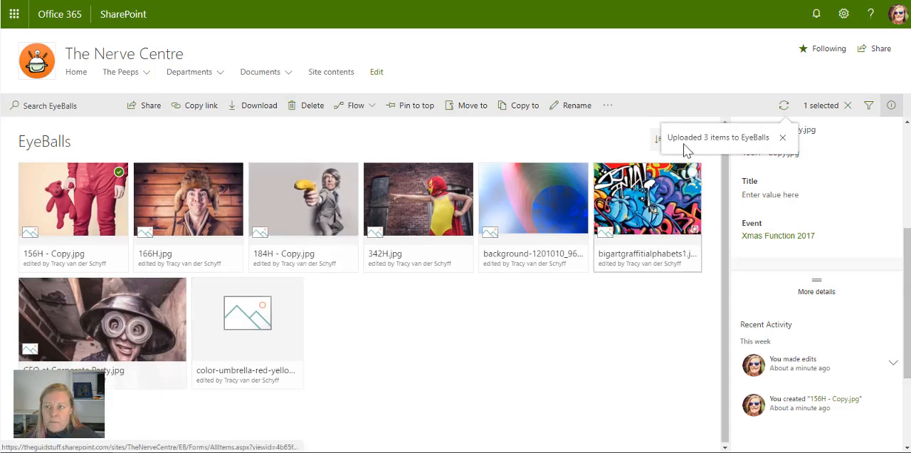
# Clear the file selection and switch the EyeBalls library to the List layout.
pyautogui.click(847, 106)
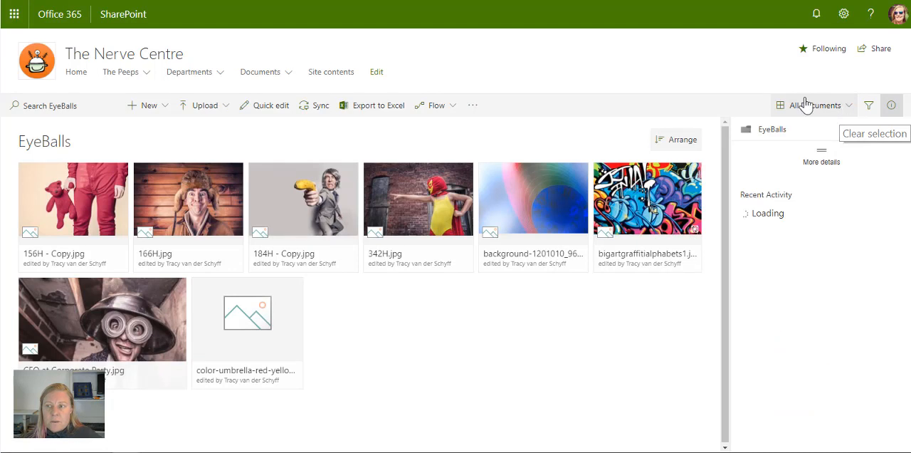
pyautogui.click(813, 107)
pyautogui.click(806, 128)
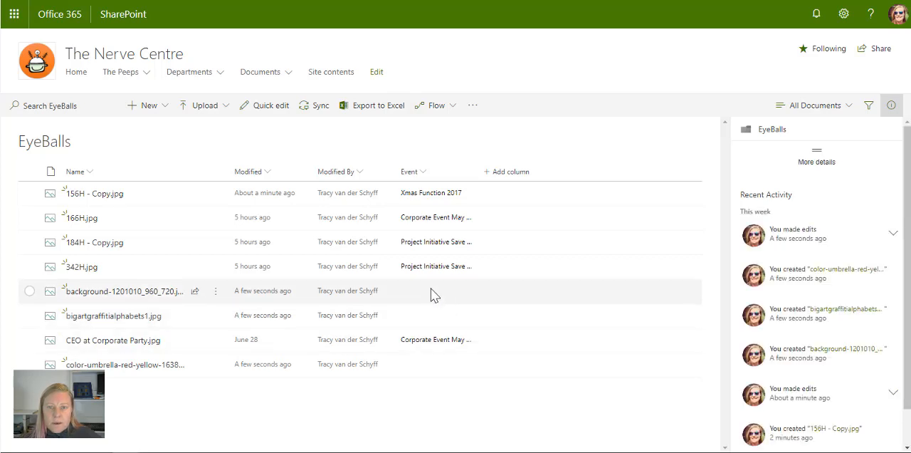
# In quick edit, set the Event to Corporate Event May 2018 for background-1201010_960_720 and to Xmas Function 2017 for bigartgraffitialphabets1.
pyautogui.click(263, 106)
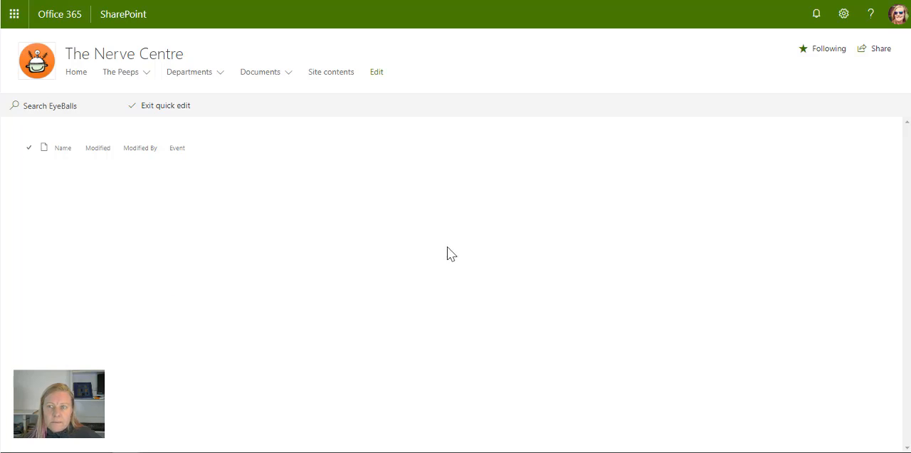
pyautogui.click(430, 239)
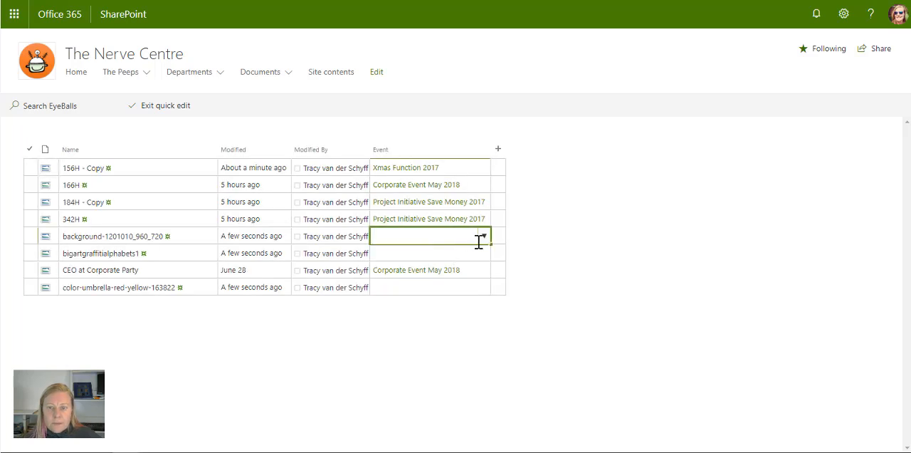
pyautogui.click(481, 237)
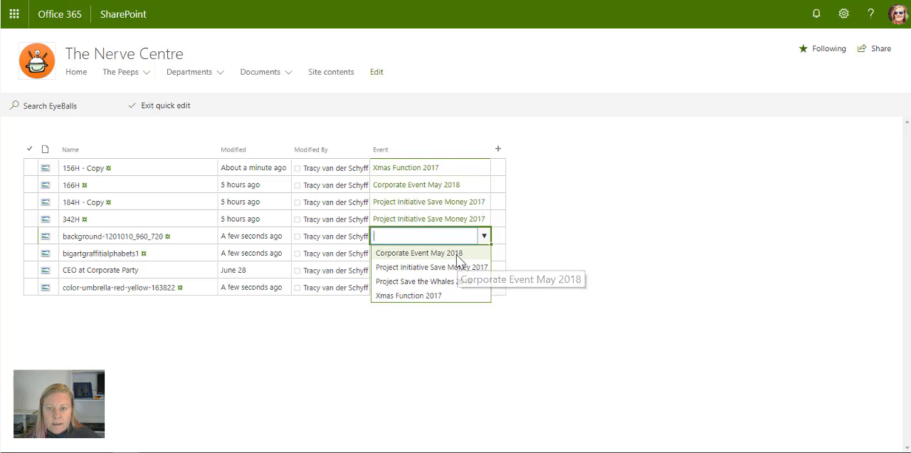
pyautogui.click(457, 255)
pyautogui.click(484, 253)
pyautogui.click(485, 253)
pyautogui.click(444, 313)
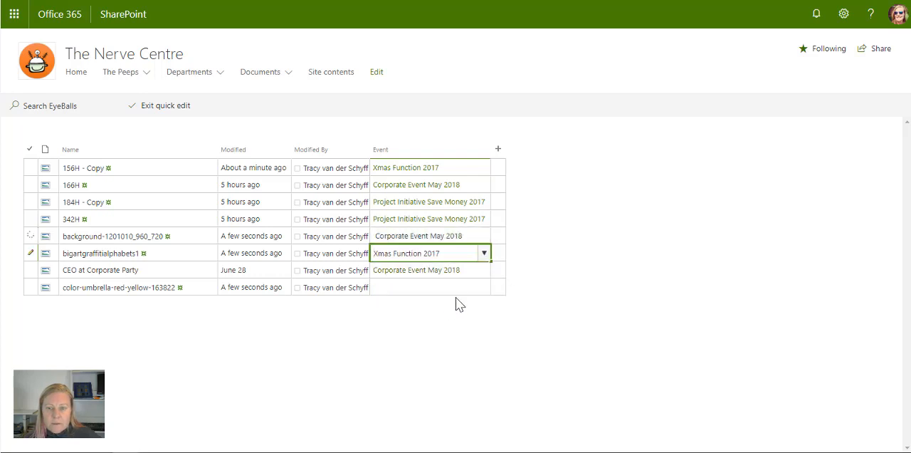
# Set the color-umbrella image's Event to Project Save the Whales 2018 and leave quick edit.
pyautogui.click(483, 288)
pyautogui.click(483, 287)
pyautogui.click(445, 332)
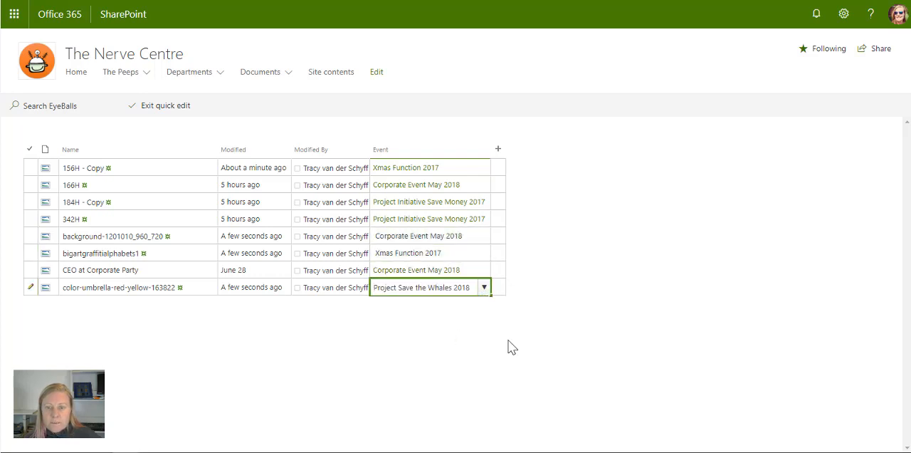
pyautogui.click(175, 105)
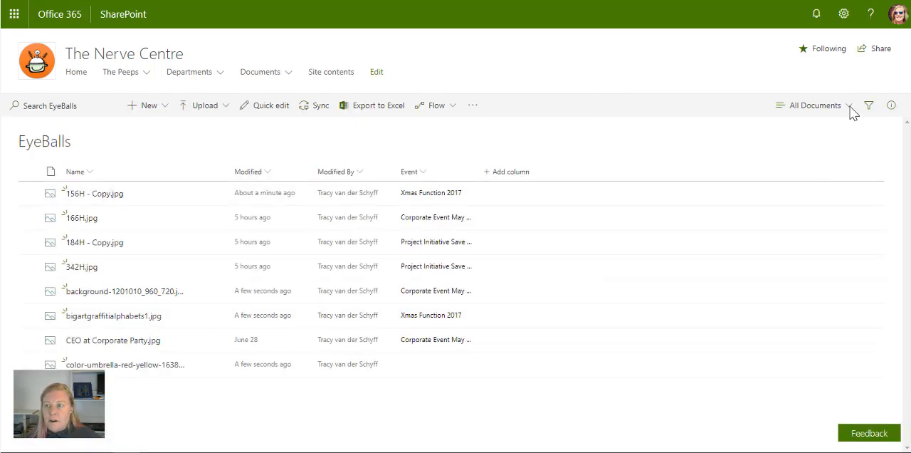
# Switch the library to the Grouped by Events view and expand the Corporate Event May 2018 group.
pyautogui.click(850, 107)
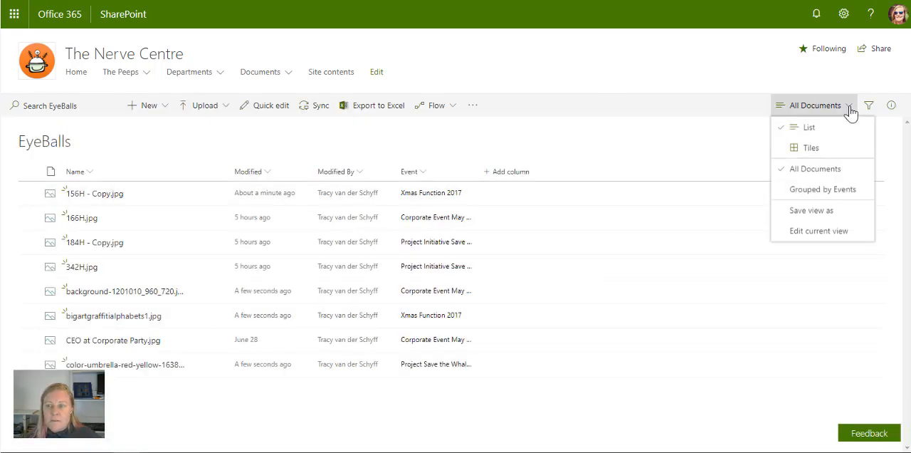
pyautogui.click(805, 192)
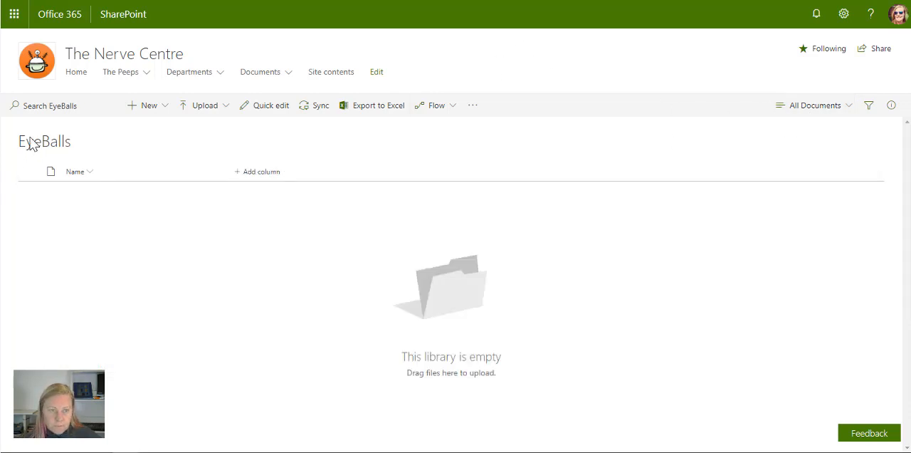
pyautogui.click(49, 198)
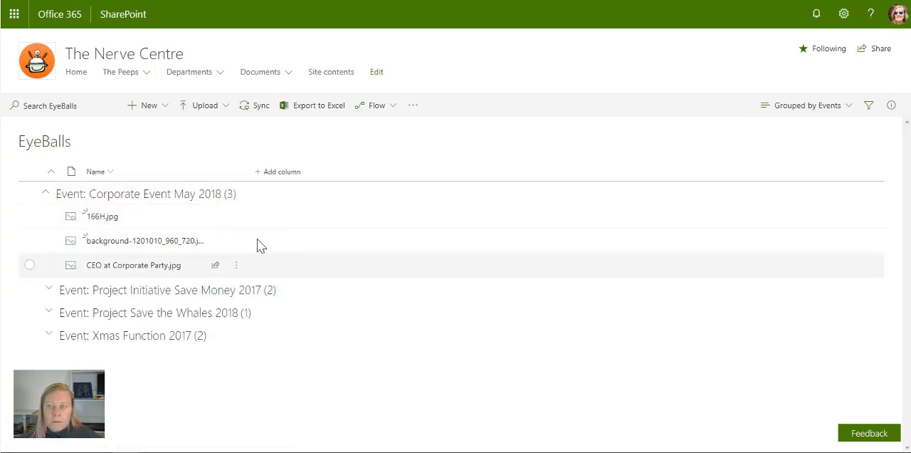
# Show the grouped view as tiles and expand the event groups to browse their pictures.
pyautogui.click(818, 106)
pyautogui.click(804, 143)
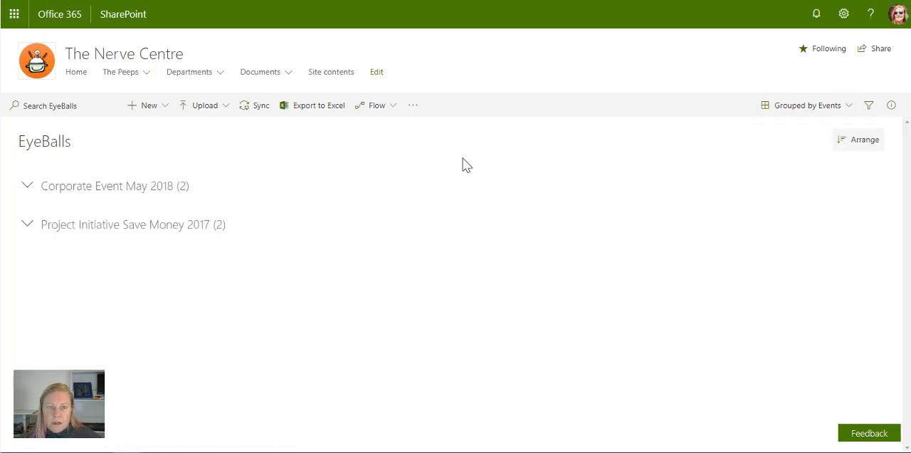
pyautogui.click(26, 186)
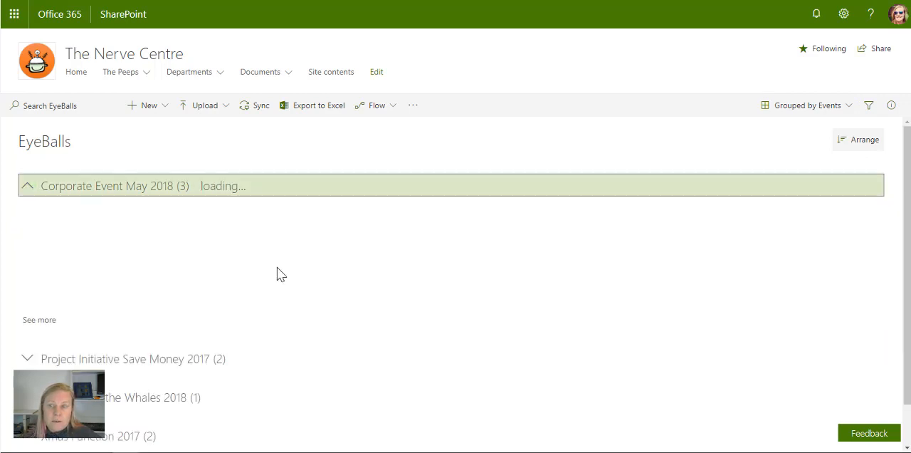
pyautogui.scroll(-5, 406, 280)
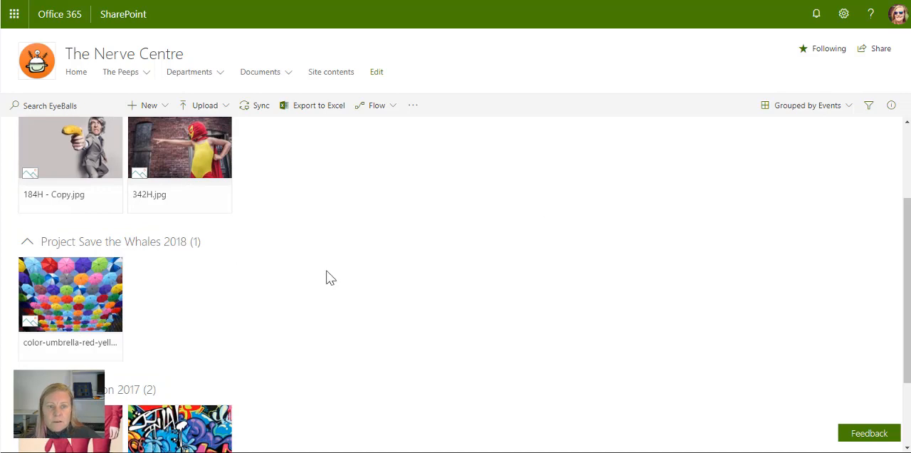
pyautogui.scroll(2, 329, 278)
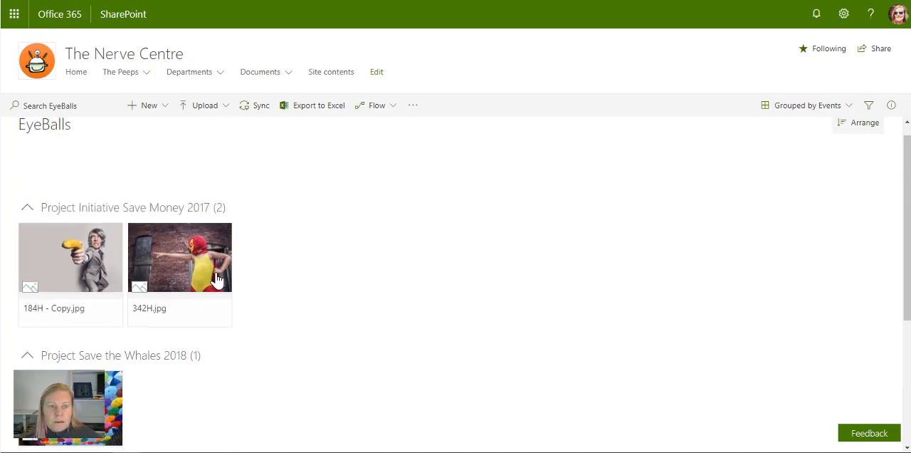
# Select 342H.jpg in the Project Initiative Save Money 2017 group, review its additional file commands and deselect it.
pyautogui.click(222, 235)
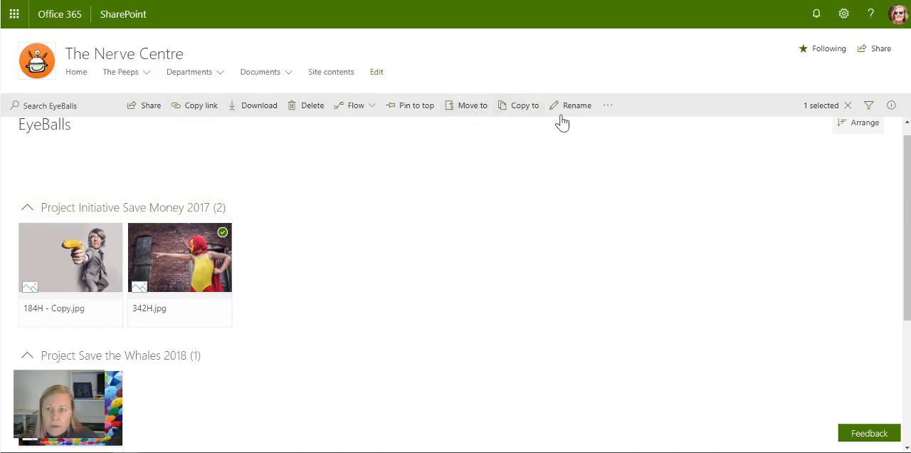
pyautogui.click(607, 106)
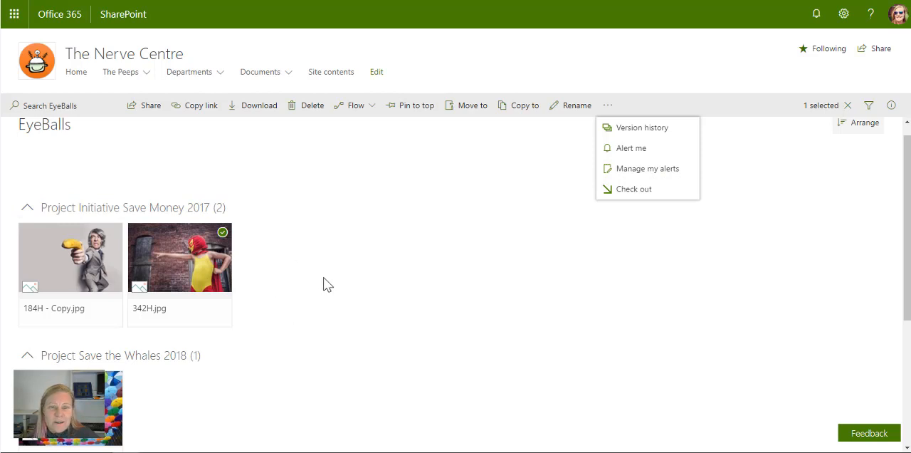
pyautogui.scroll(-2, 323, 284)
pyautogui.scroll(2, 323, 285)
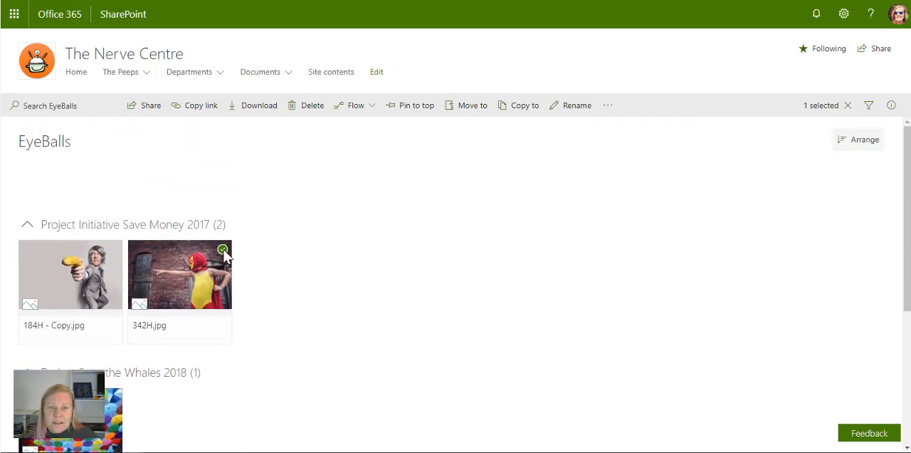
pyautogui.click(225, 250)
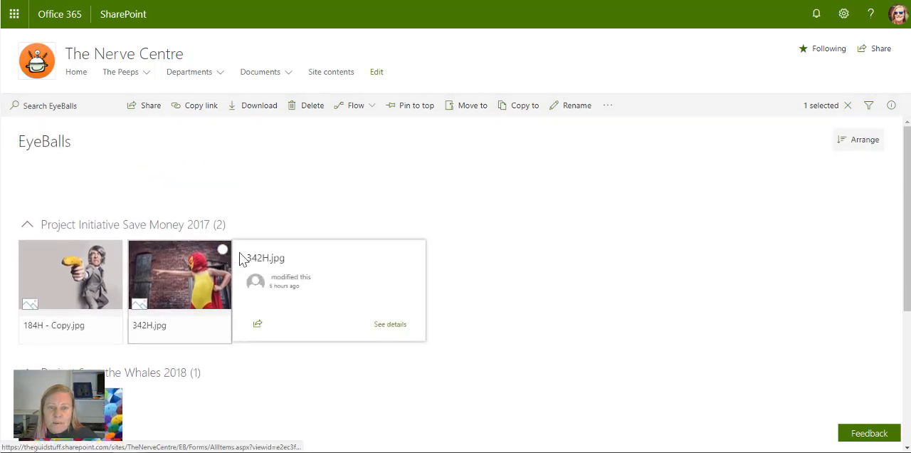
# Collapse the Project Initiative Save Money 2017, Project Save the Whales 2018 and Xmas Function 2017 groups.
pyautogui.click(28, 225)
pyautogui.click(27, 263)
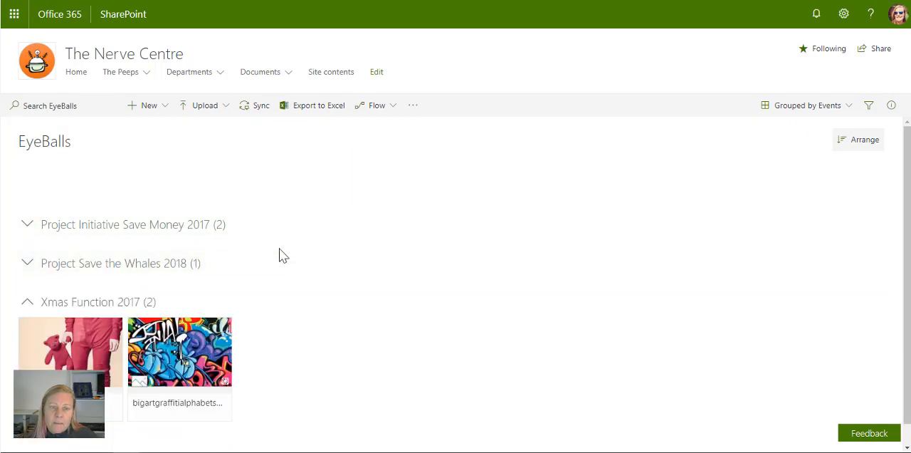
pyautogui.scroll(-1, 38, 313)
pyautogui.click(28, 282)
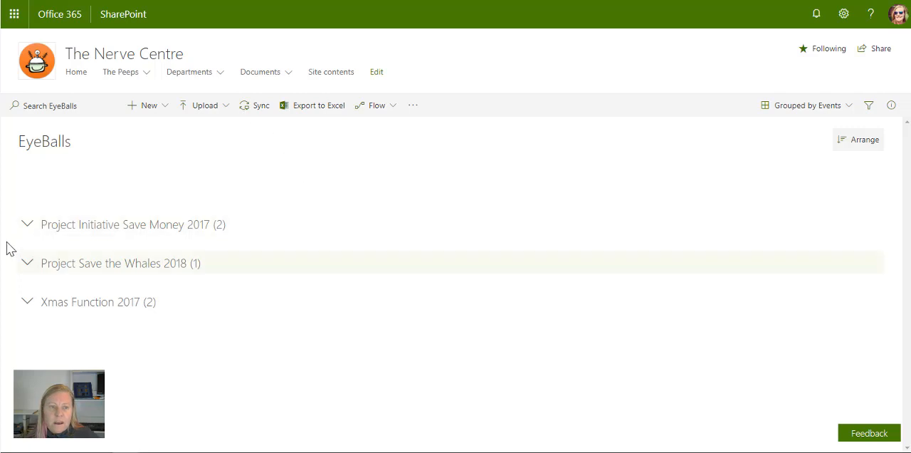
# Expand the Project Initiative Save Money 2017 group and select 184H - Copy.jpg.
pyautogui.click(27, 224)
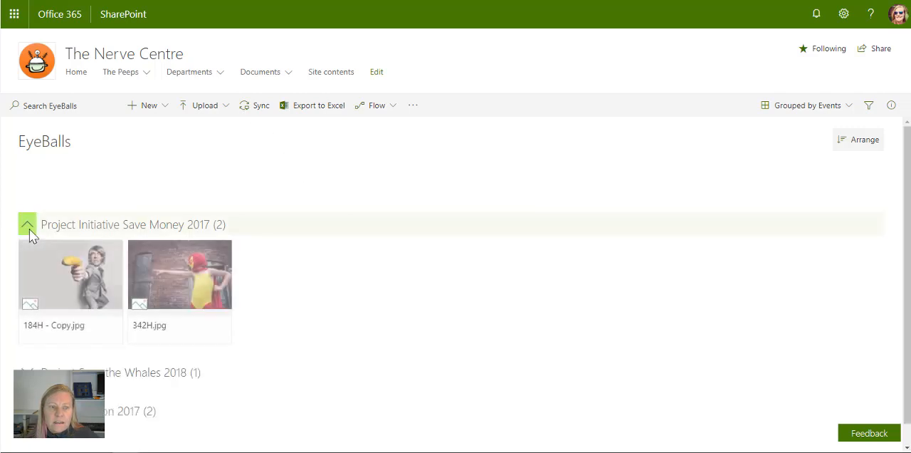
pyautogui.click(111, 251)
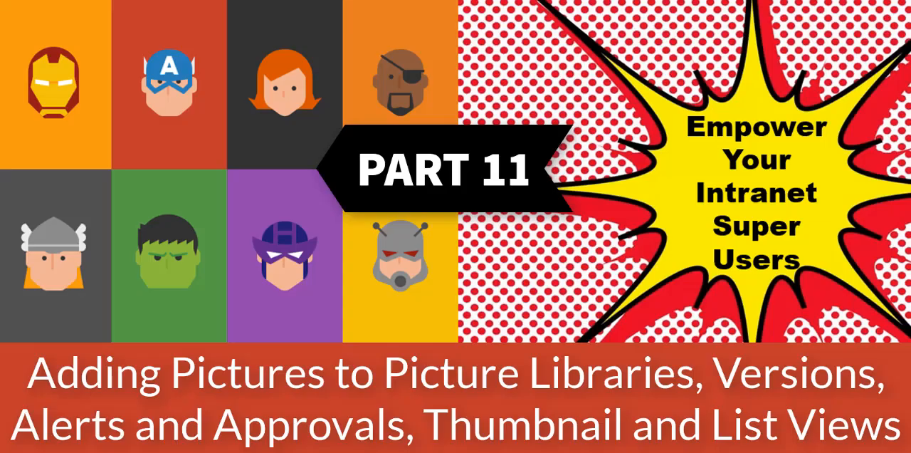